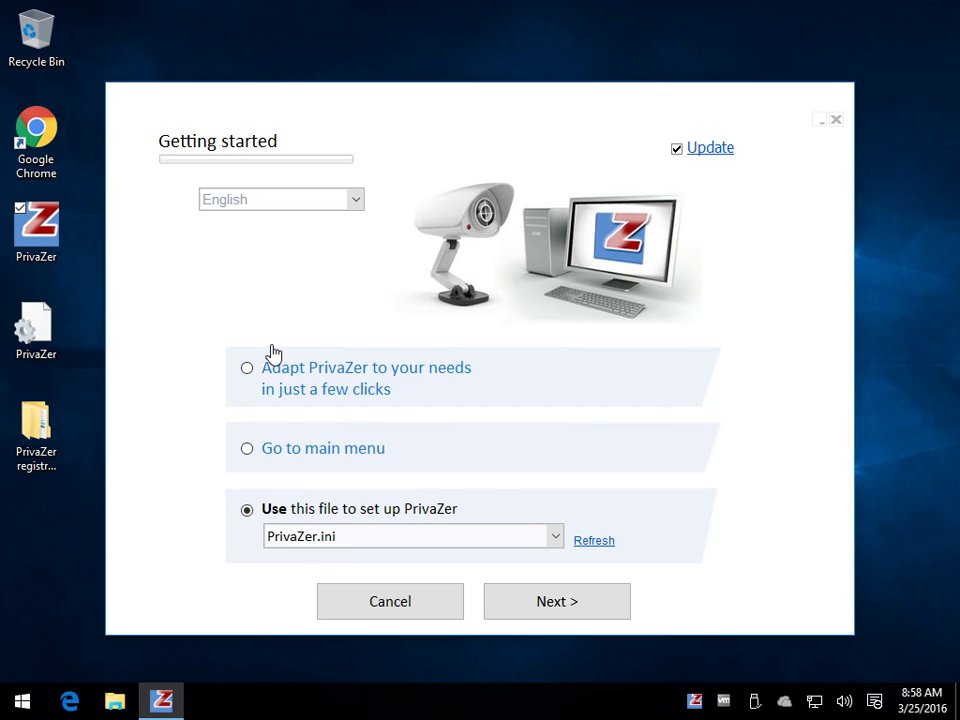
pyautogui.click(288, 454)
pyautogui.click(248, 450)
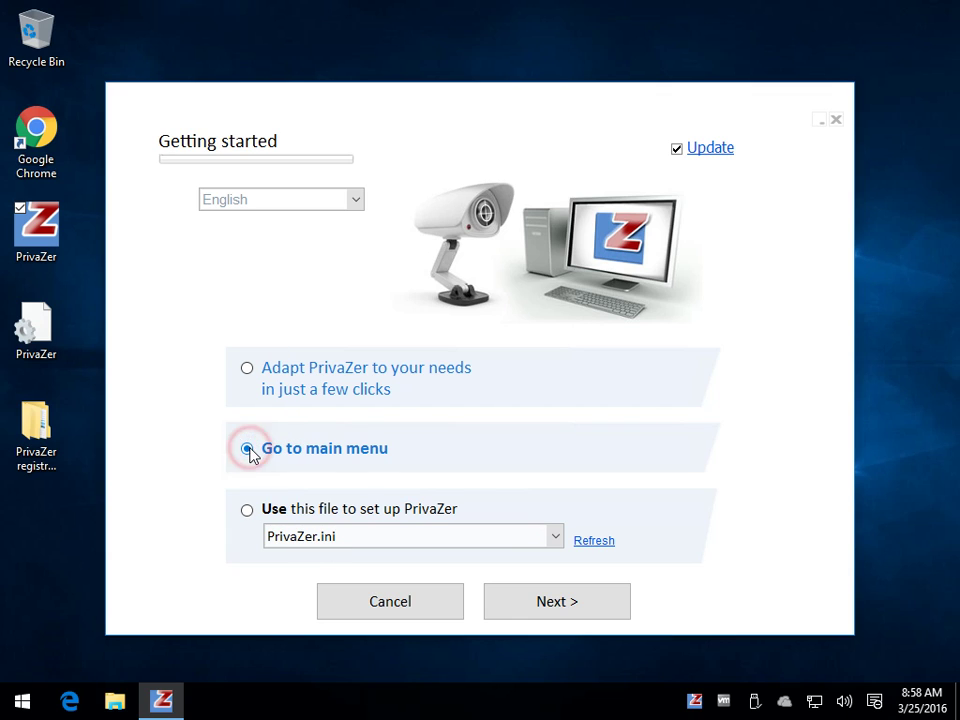
pyautogui.click(247, 370)
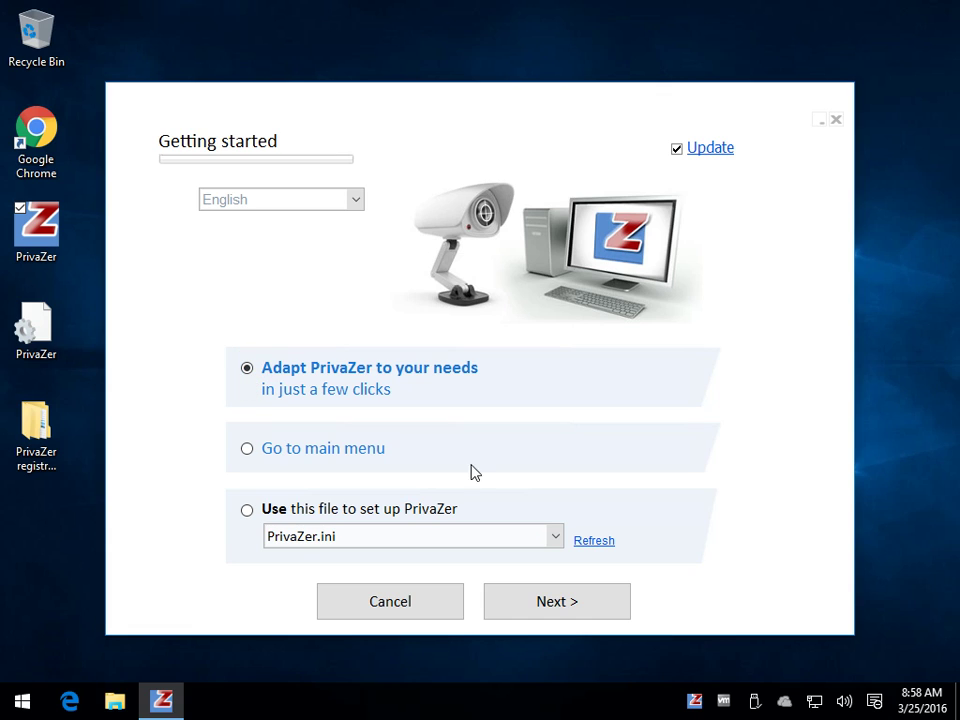
pyautogui.click(568, 612)
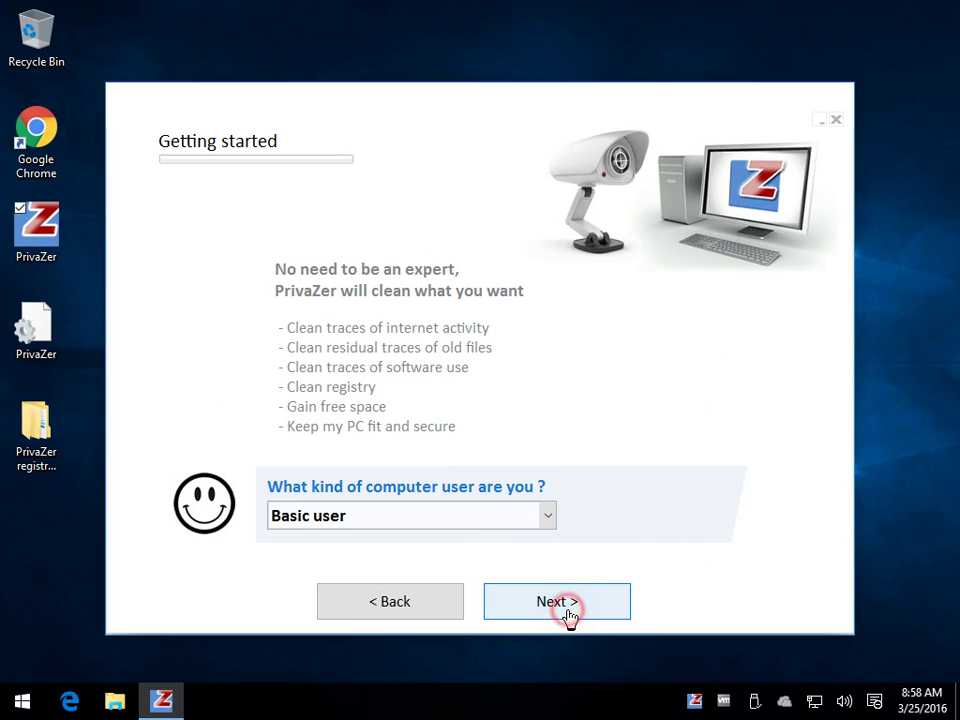
pyautogui.click(547, 519)
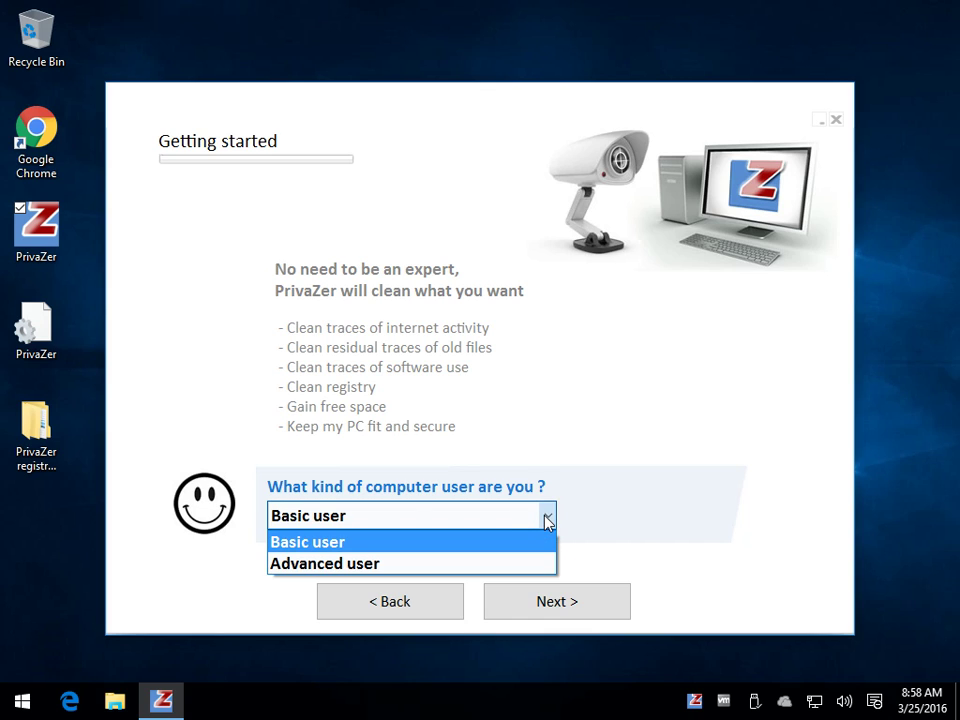
pyautogui.click(350, 541)
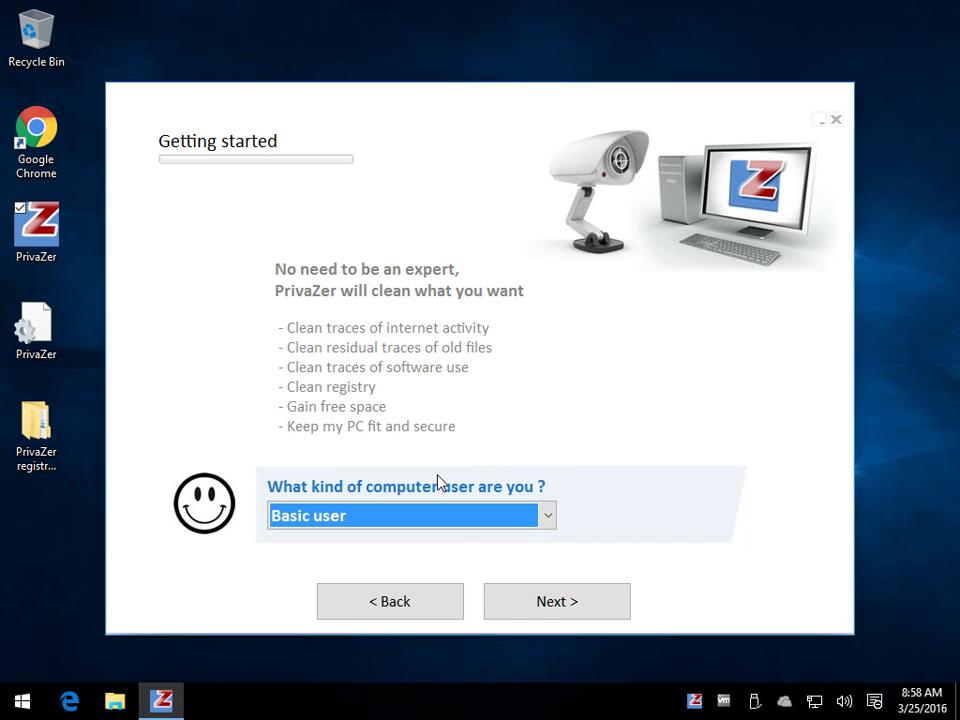
pyautogui.click(382, 605)
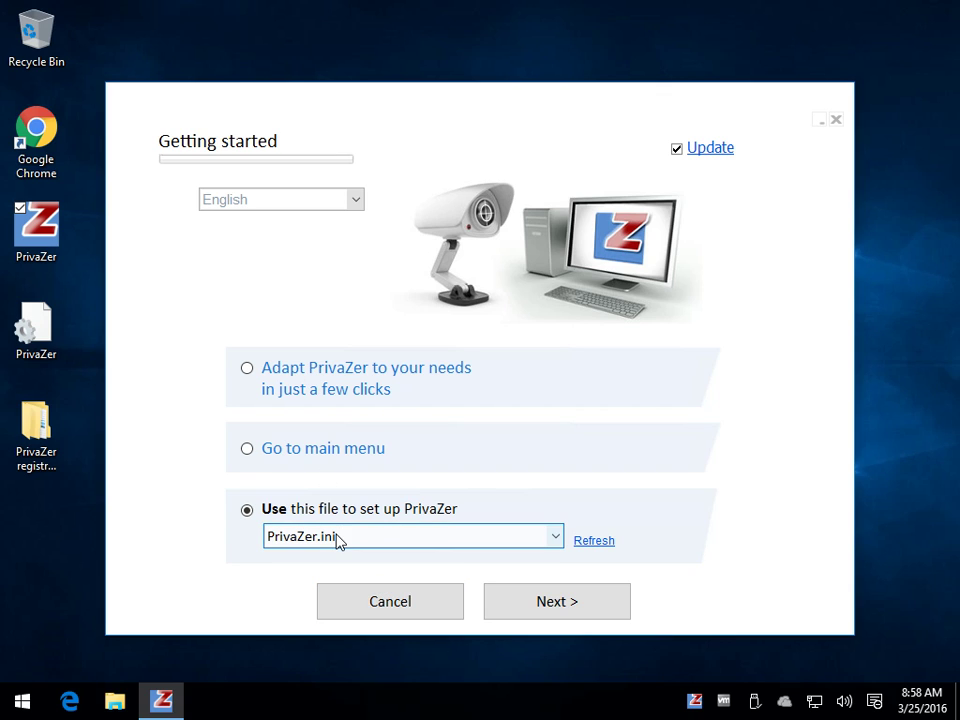
# Proceed from the setup screen to the main menu and review the list of available scan and cleanup operations
pyautogui.click(245, 446)
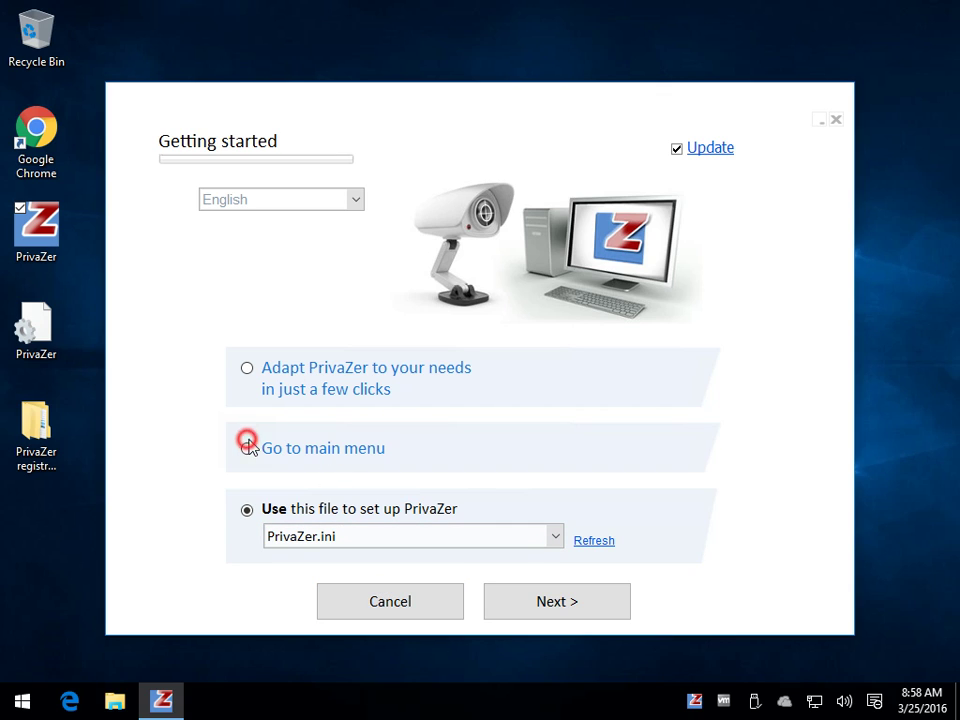
pyautogui.click(575, 605)
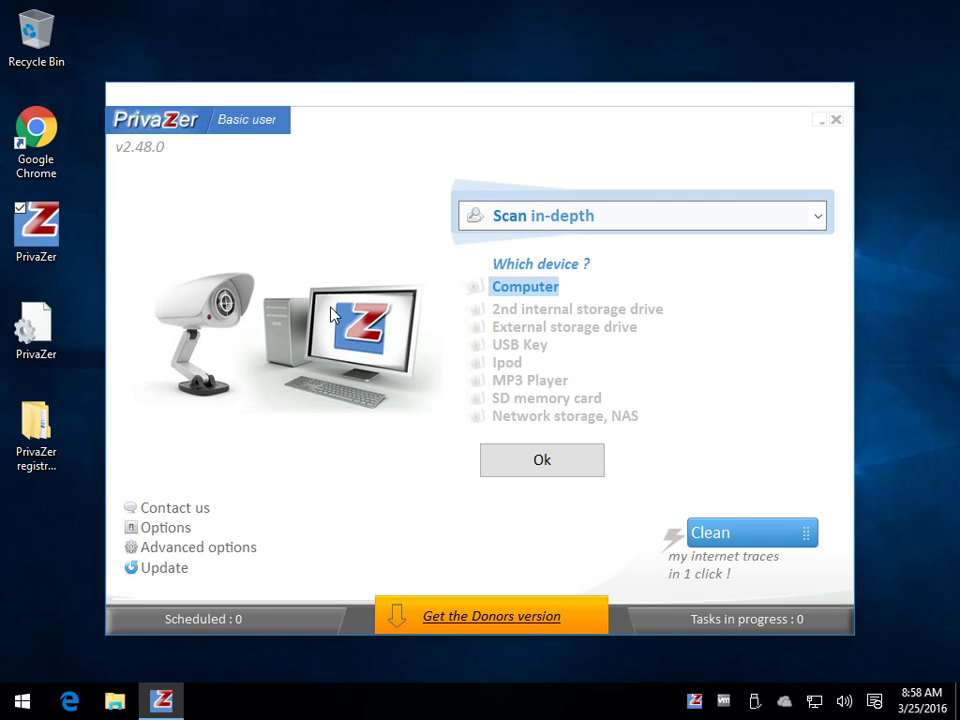
pyautogui.click(621, 217)
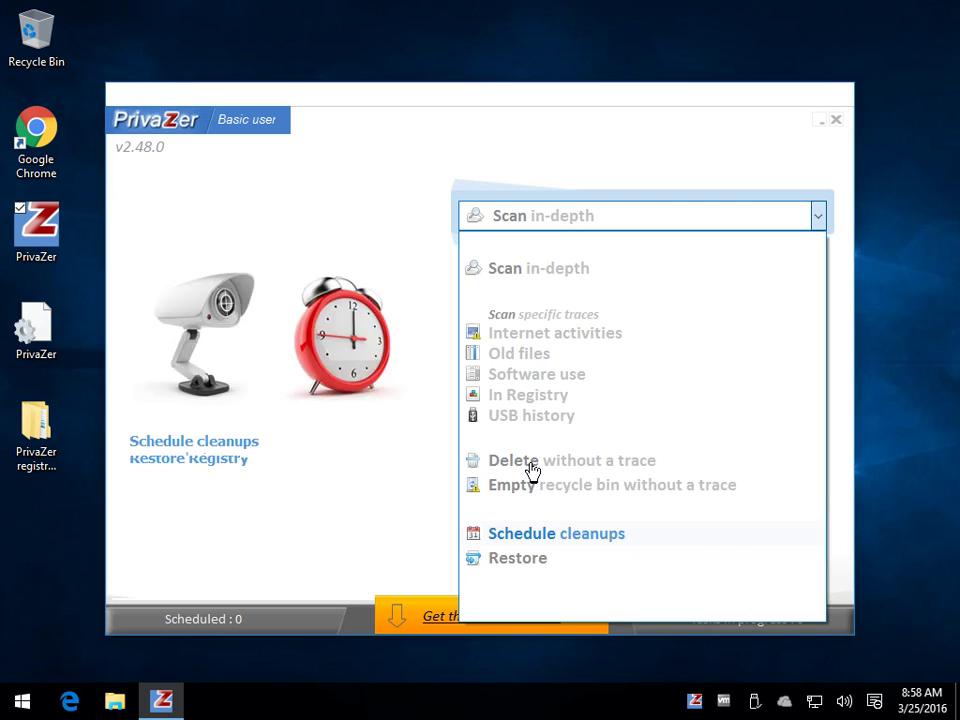
pyautogui.click(553, 216)
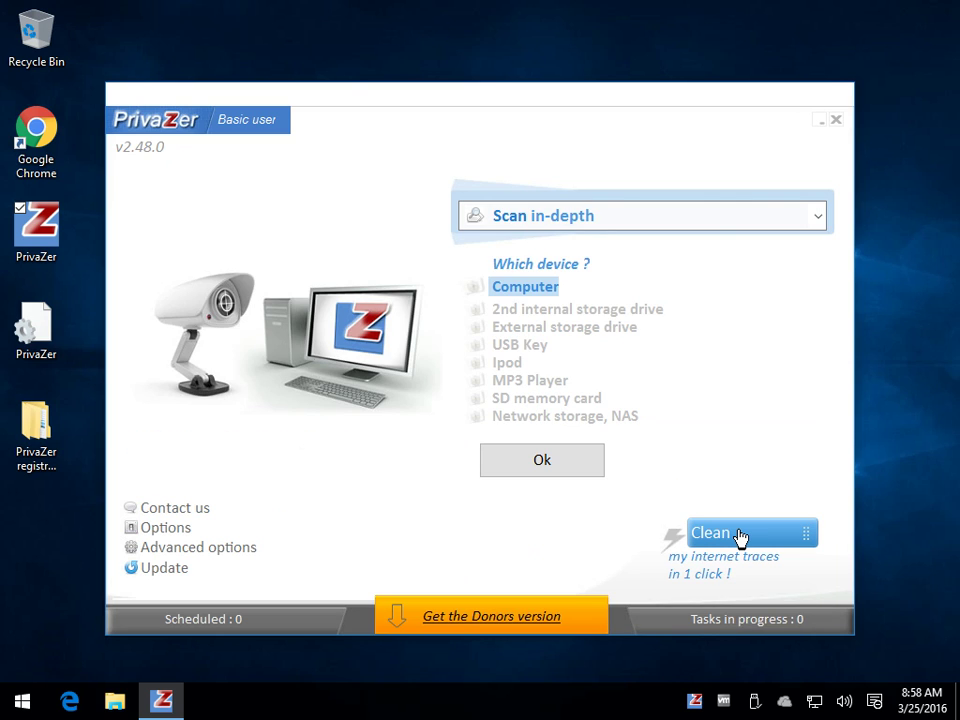
# Switch the user level to Advanced user and start an in-depth scan of the computer's Local Disk (C:) with all scan types selected
pyautogui.click(242, 124)
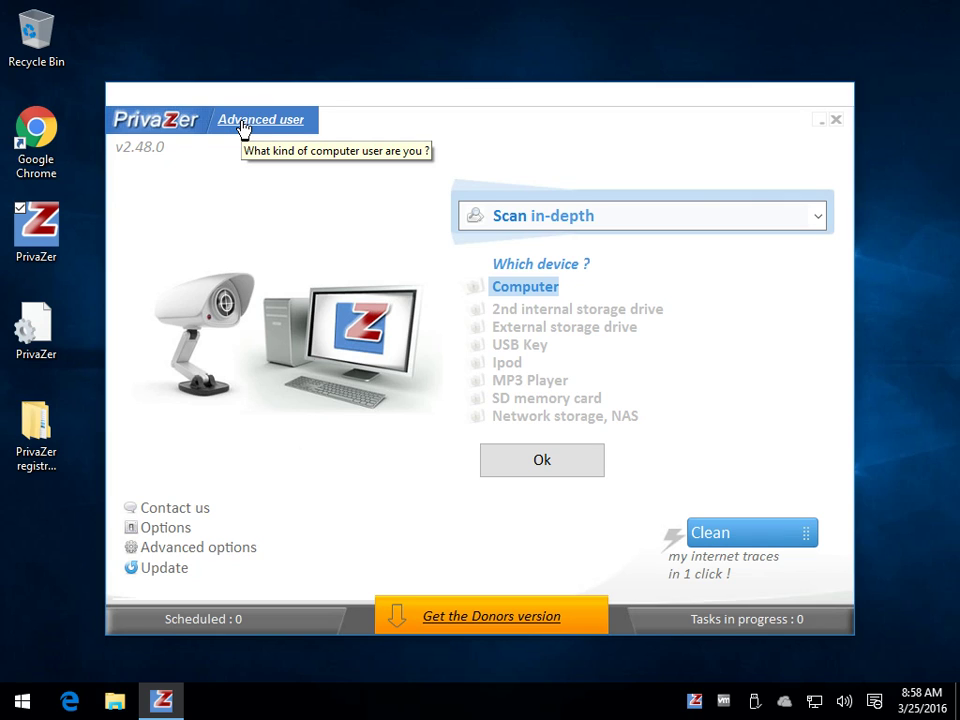
pyautogui.click(523, 461)
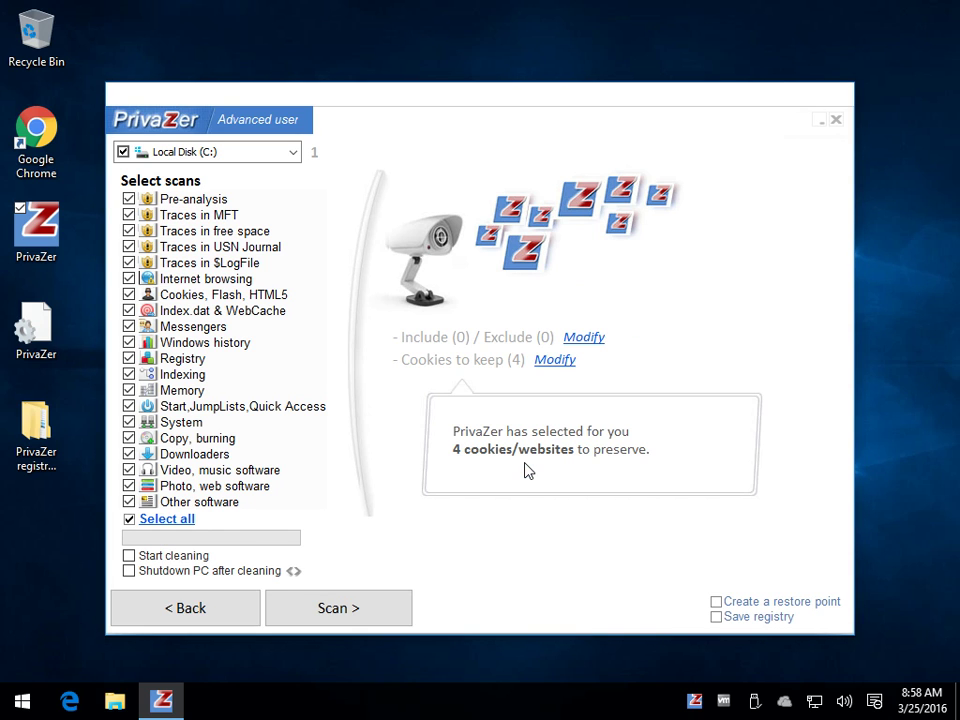
pyautogui.moveTo(215, 397)
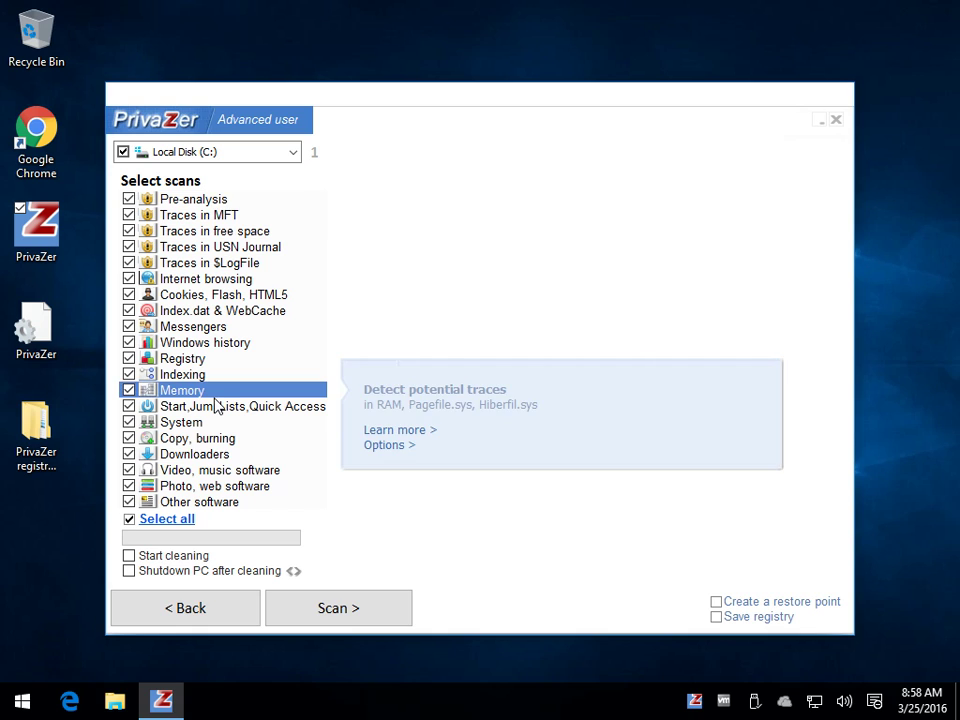
pyautogui.moveTo(200, 333)
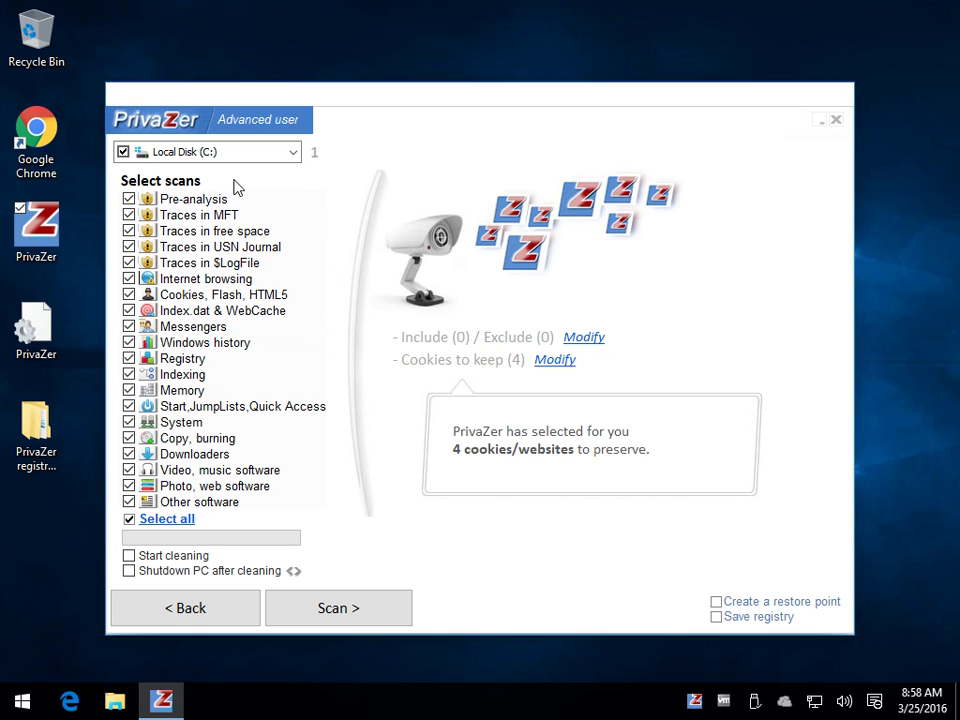
pyautogui.moveTo(215, 397)
pyautogui.moveTo(220, 248)
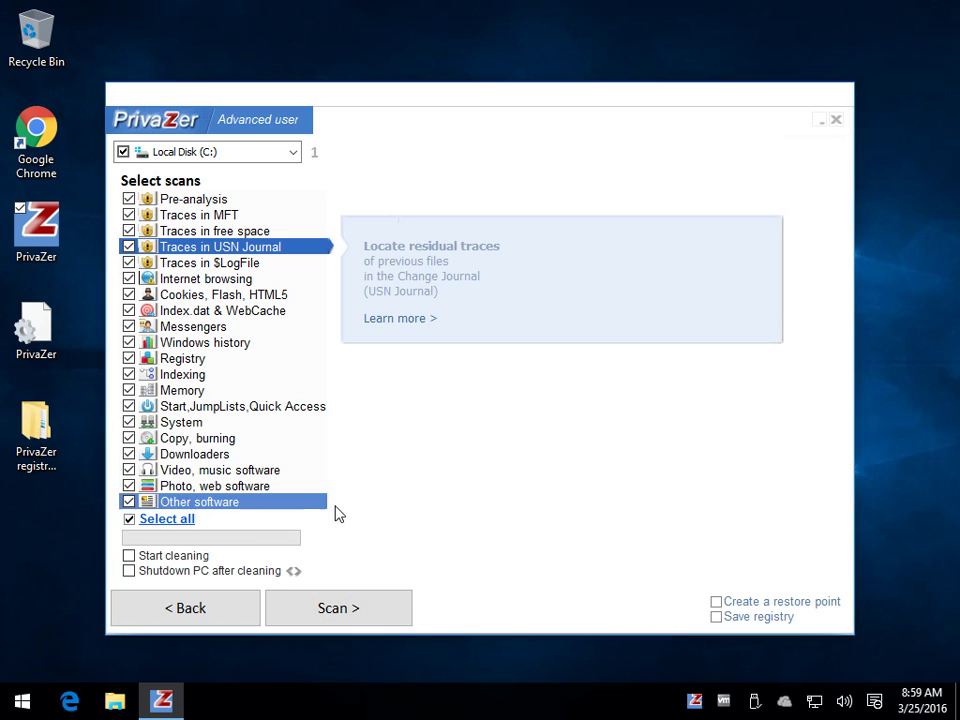
pyautogui.click(343, 614)
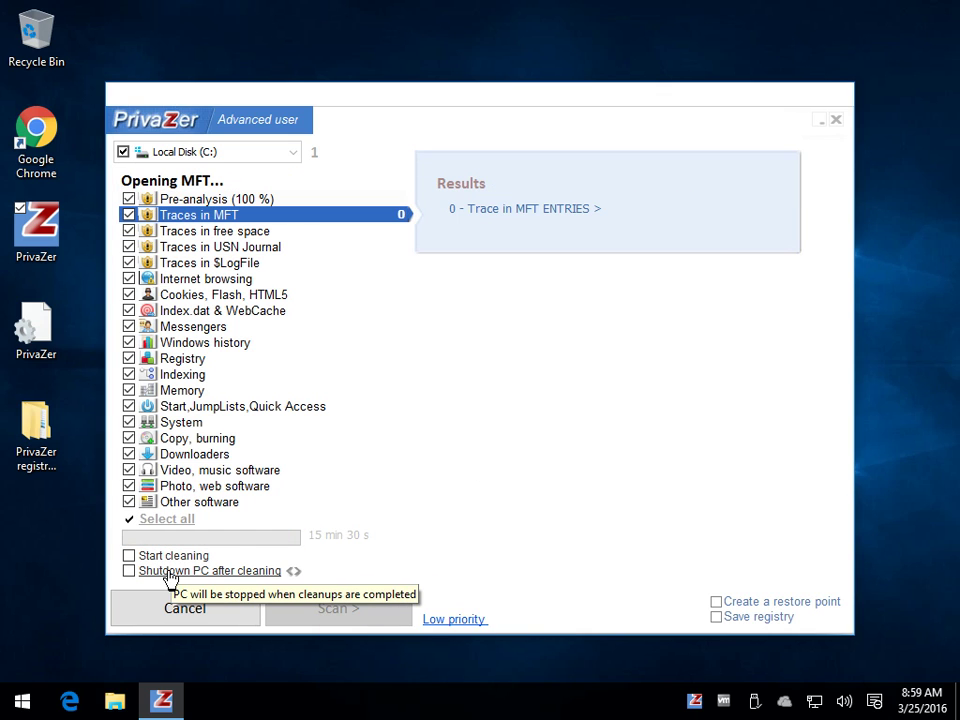
# Cycle through the priority levels of the running scan, starting from low priority
pyautogui.click(449, 619)
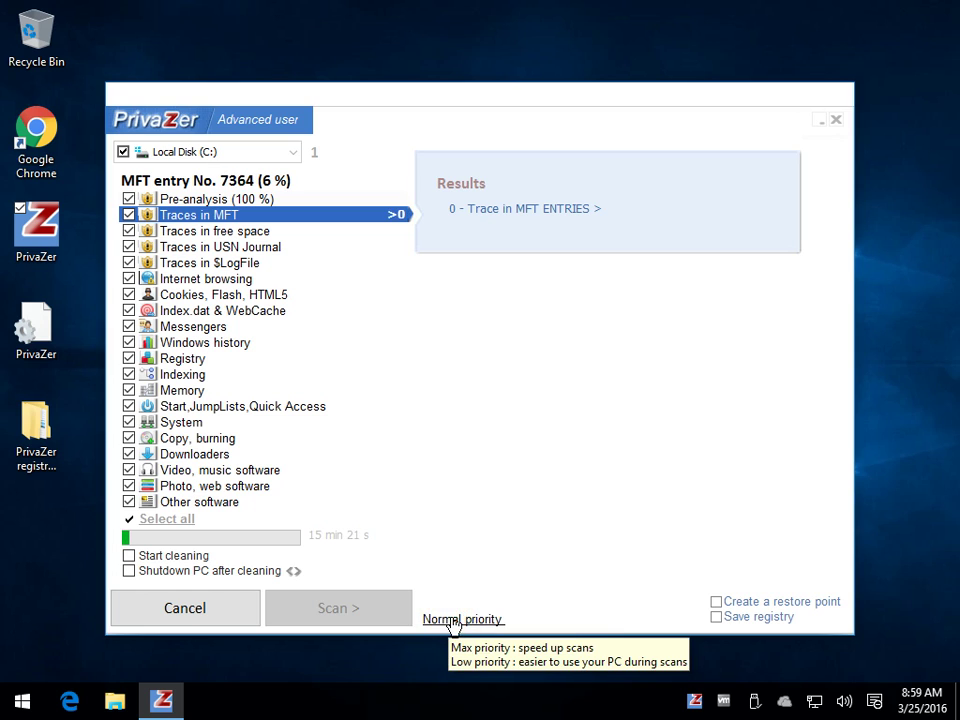
pyautogui.click(452, 620)
pyautogui.click(452, 620)
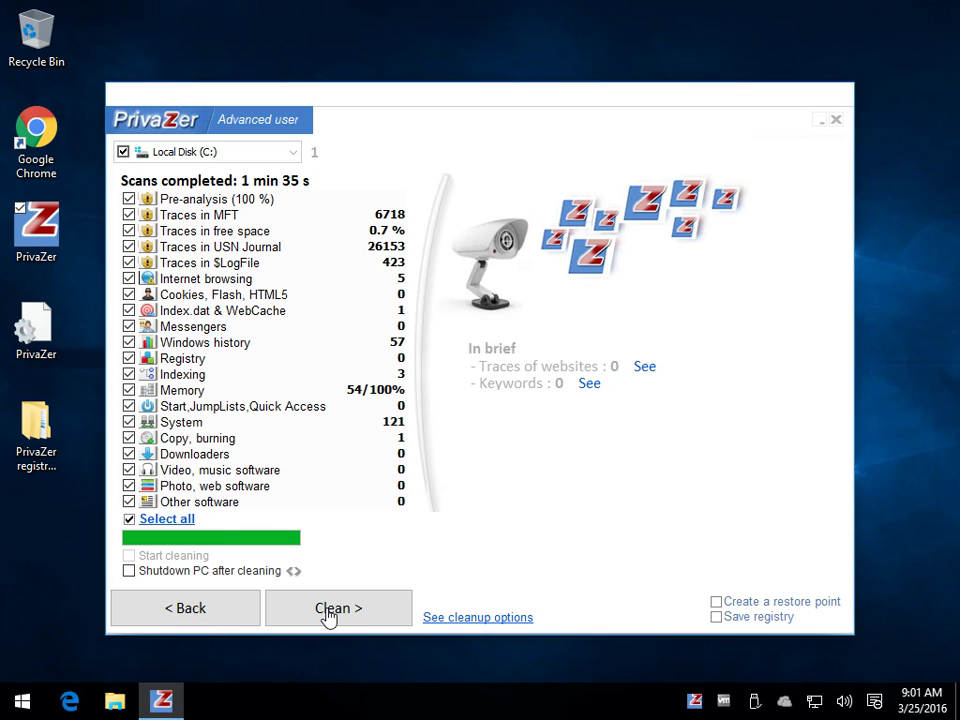
# Open the cleanup options for C:\ and set the storage type for secure overwriting to Hard disk
pyautogui.click(465, 620)
pyautogui.click(474, 620)
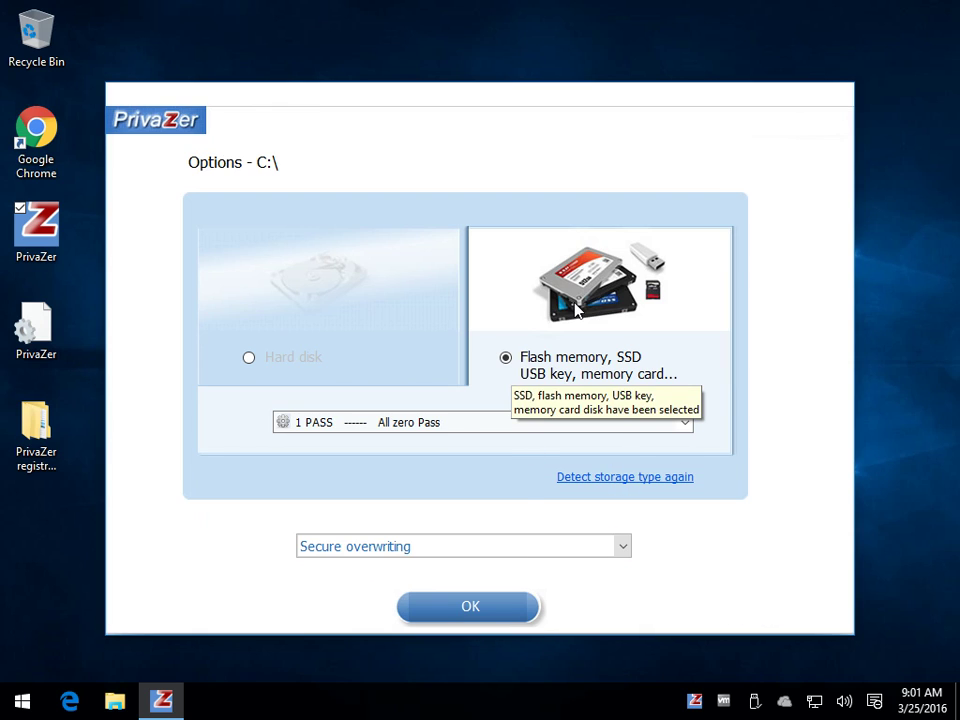
pyautogui.click(360, 300)
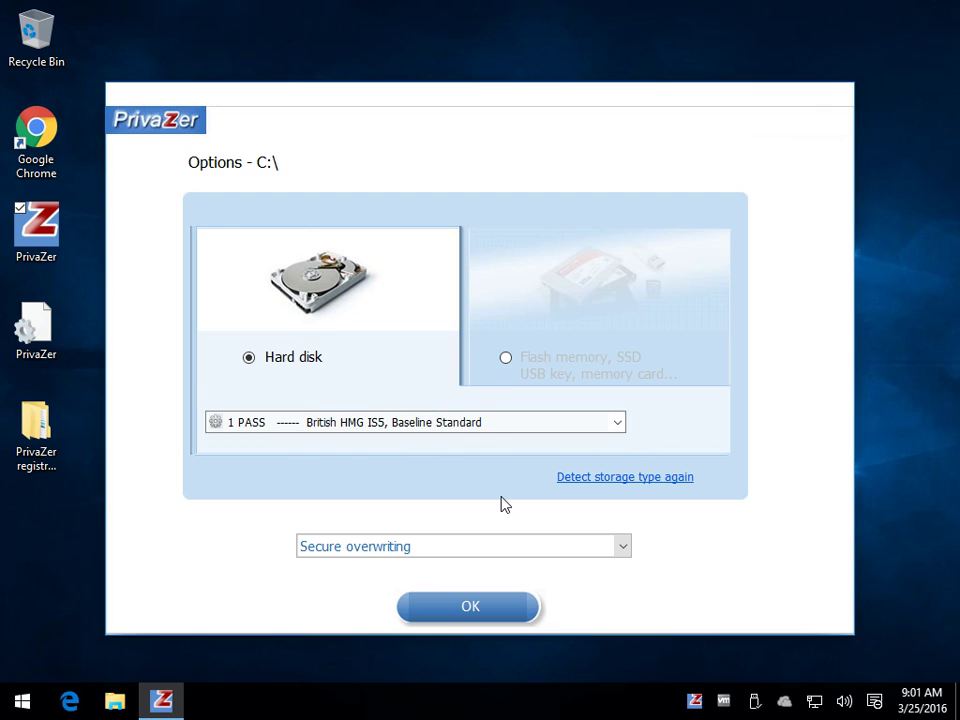
# Review the Free space cleanup and RAM cleanup options, and return to the Secure overwriting settings
pyautogui.click(486, 552)
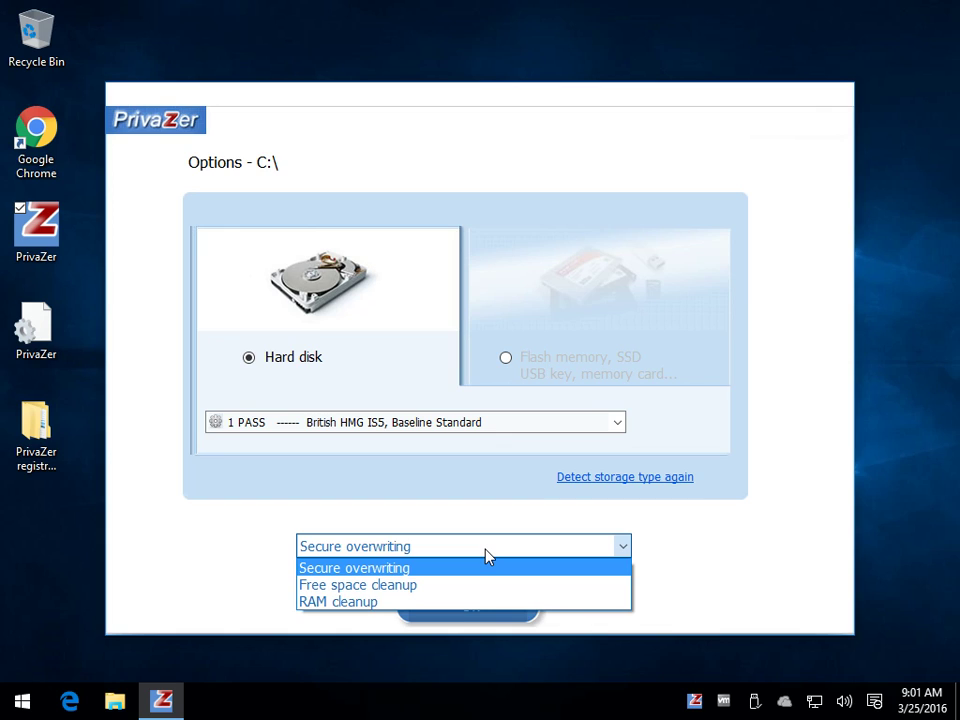
pyautogui.click(403, 589)
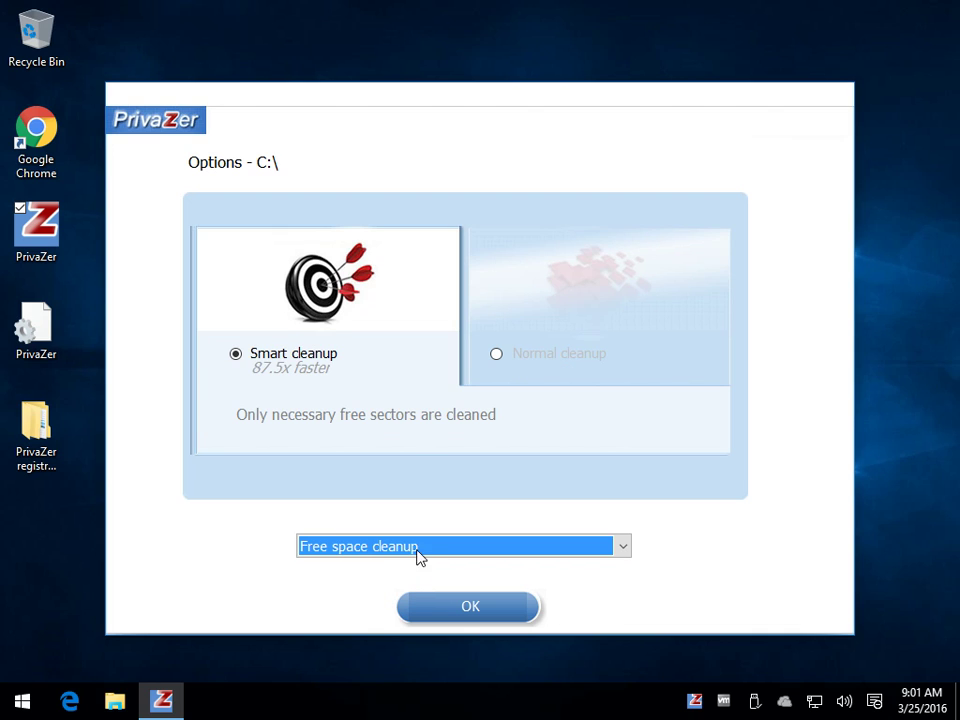
pyautogui.click(463, 543)
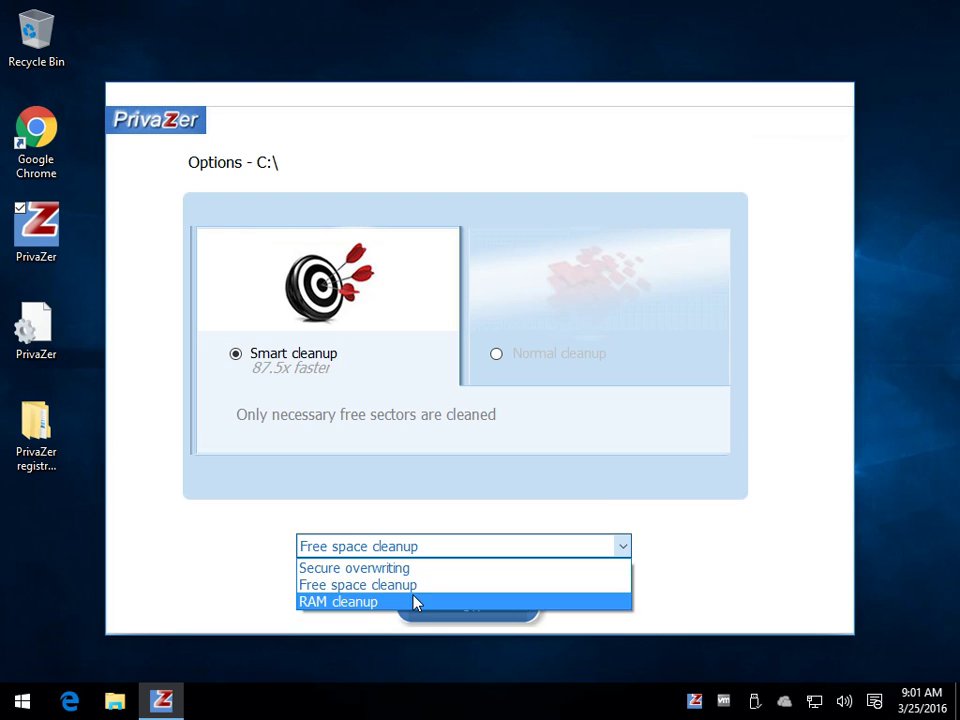
pyautogui.click(415, 601)
pyautogui.click(443, 548)
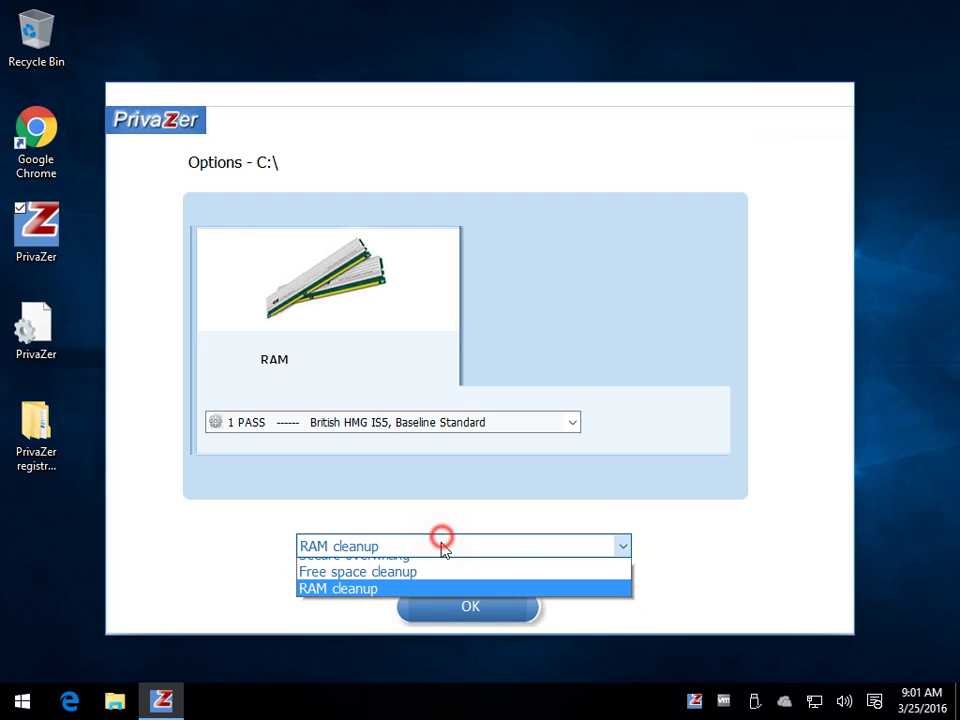
pyautogui.click(414, 566)
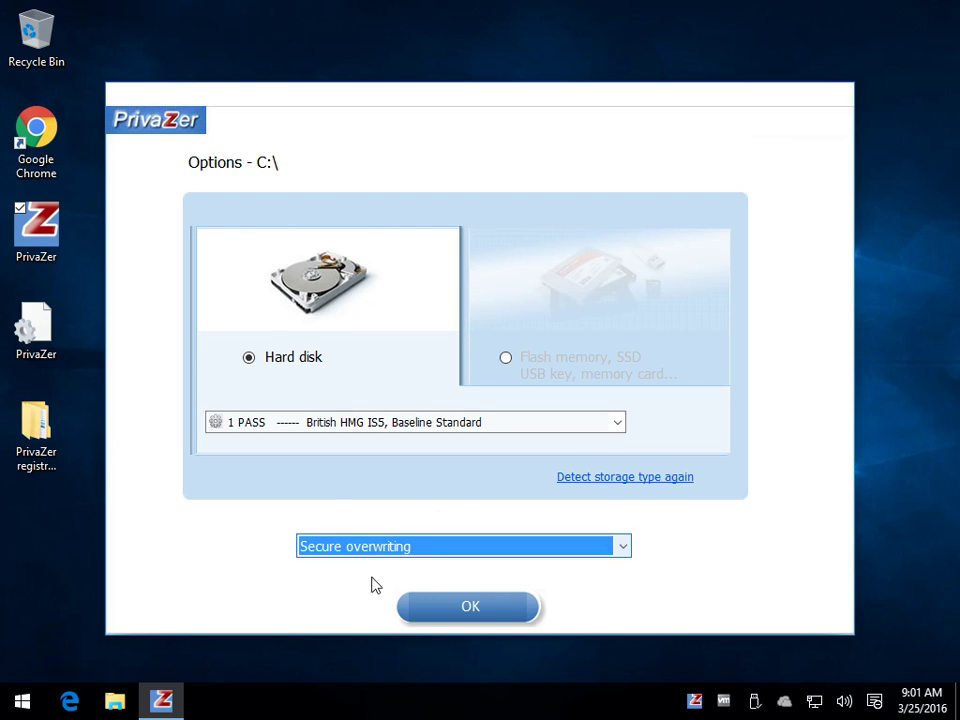
# Review the available overwriting algorithms, keep 1 PASS British HMG IS5, Baseline Standard, and confirm the cleanup options
pyautogui.click(548, 427)
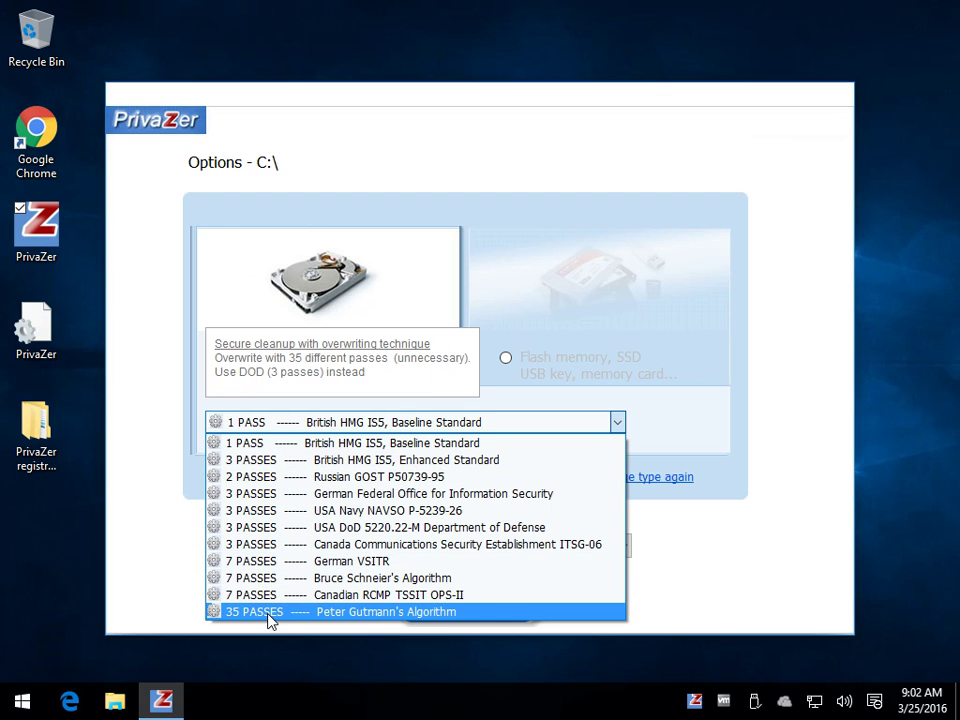
pyautogui.click(692, 594)
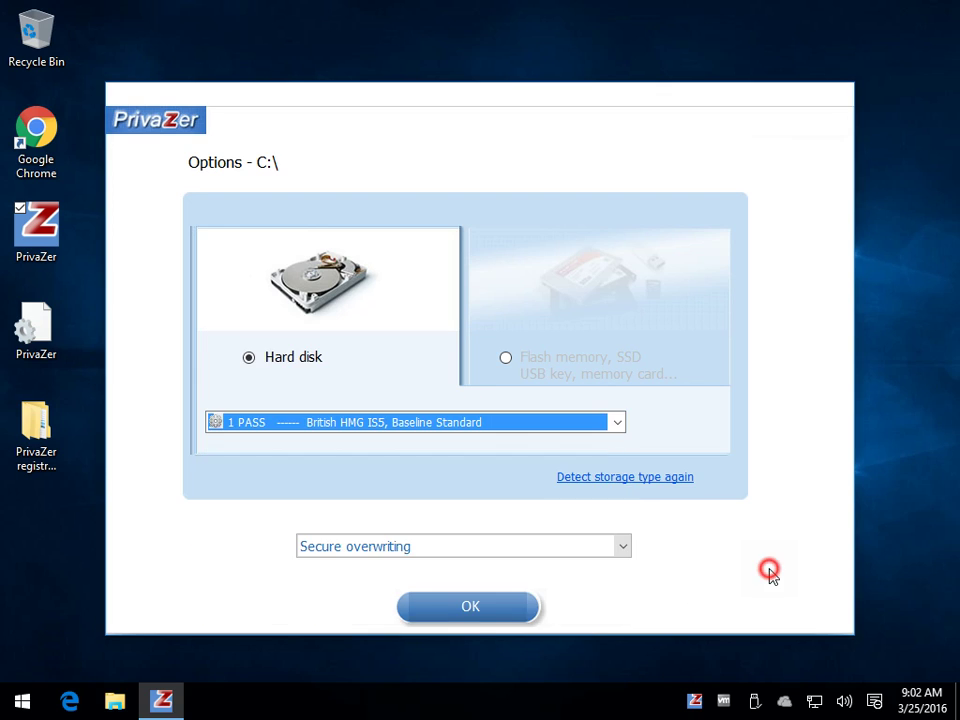
pyautogui.click(462, 606)
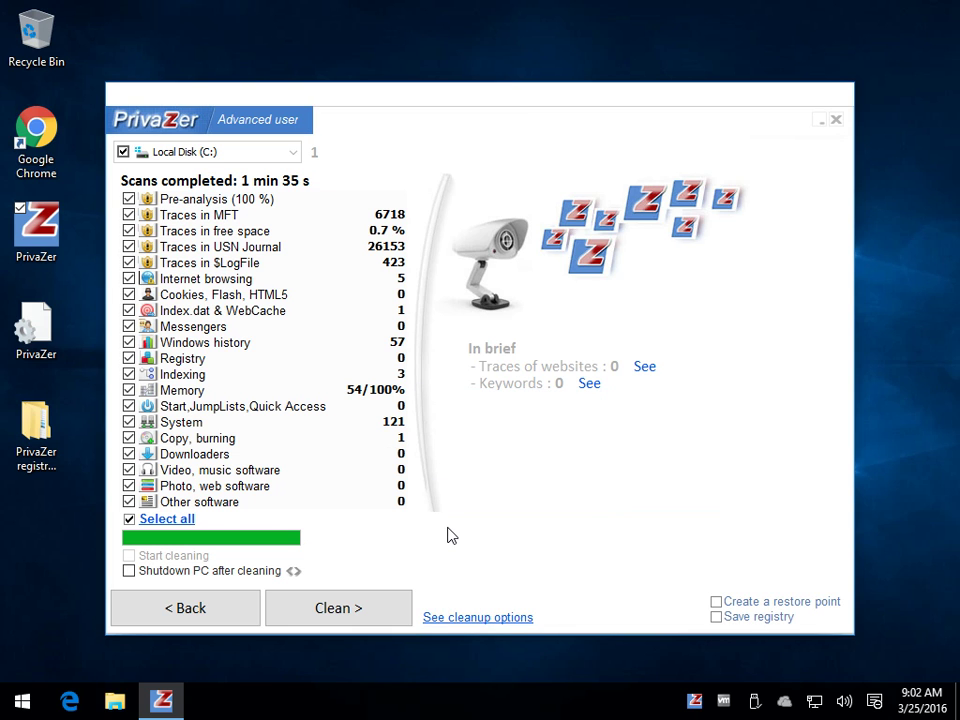
# Run a Turbo cleanup of drive C: with Boost enabled and close the cleanup window once it completes
pyautogui.click(333, 609)
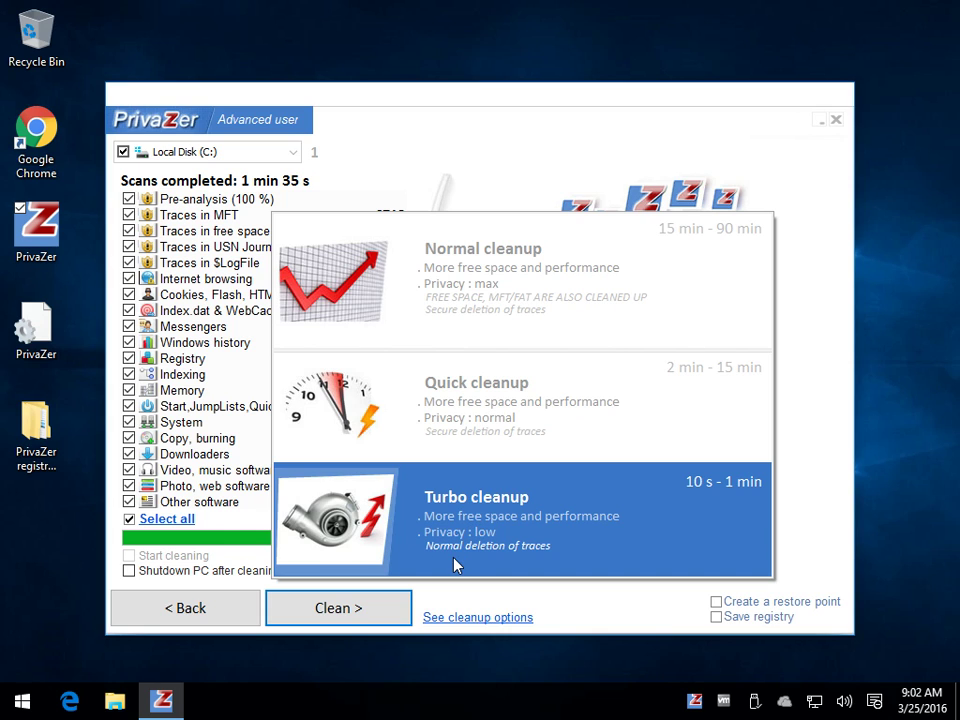
pyautogui.click(461, 524)
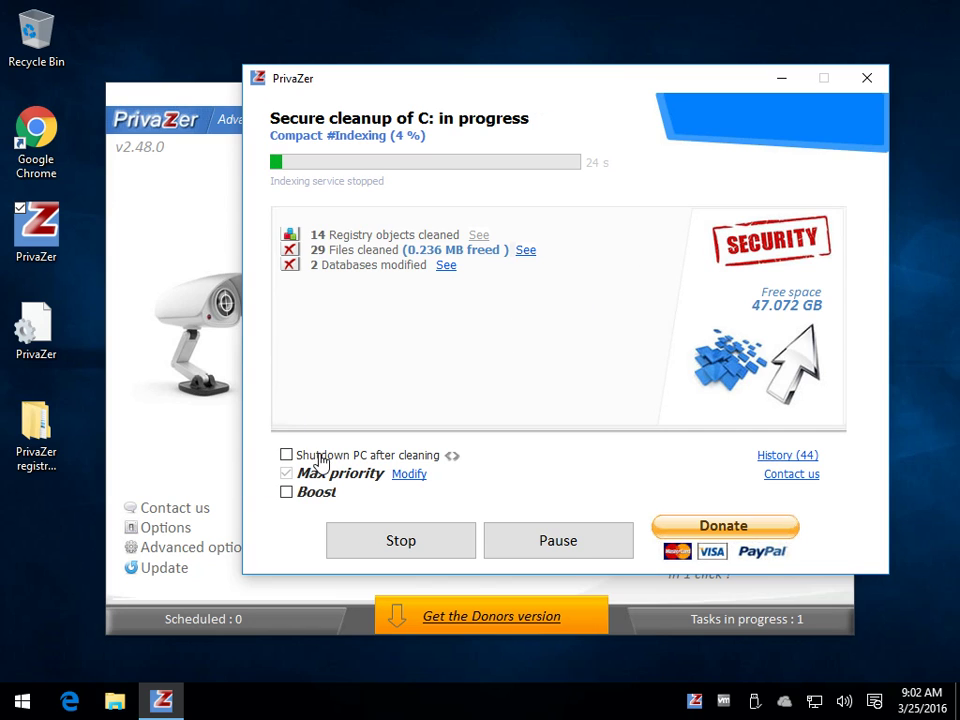
pyautogui.click(286, 493)
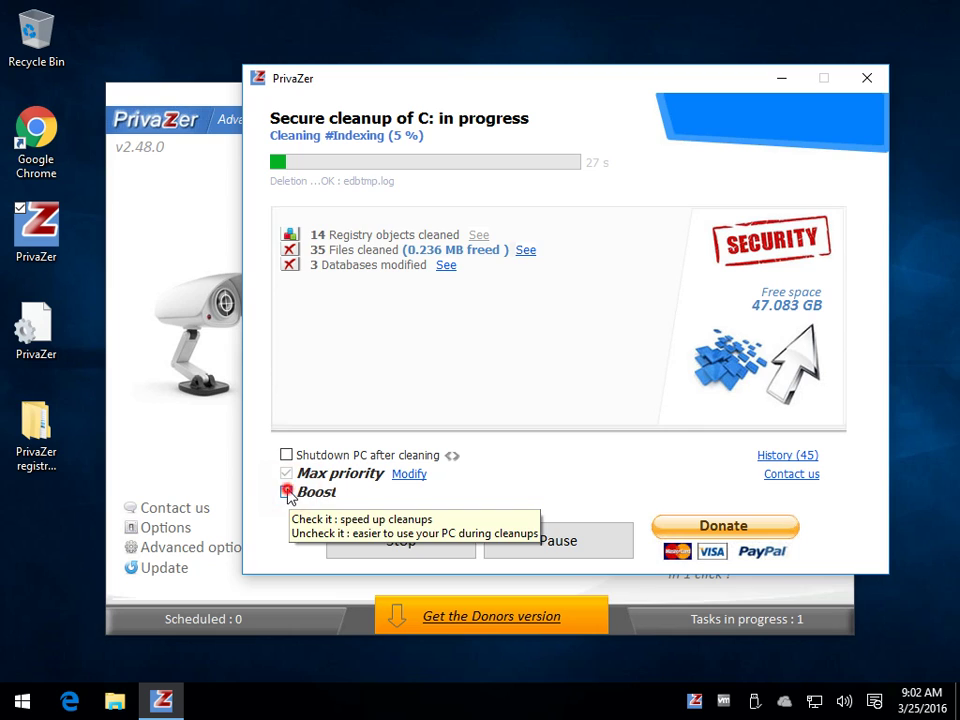
pyautogui.click(286, 493)
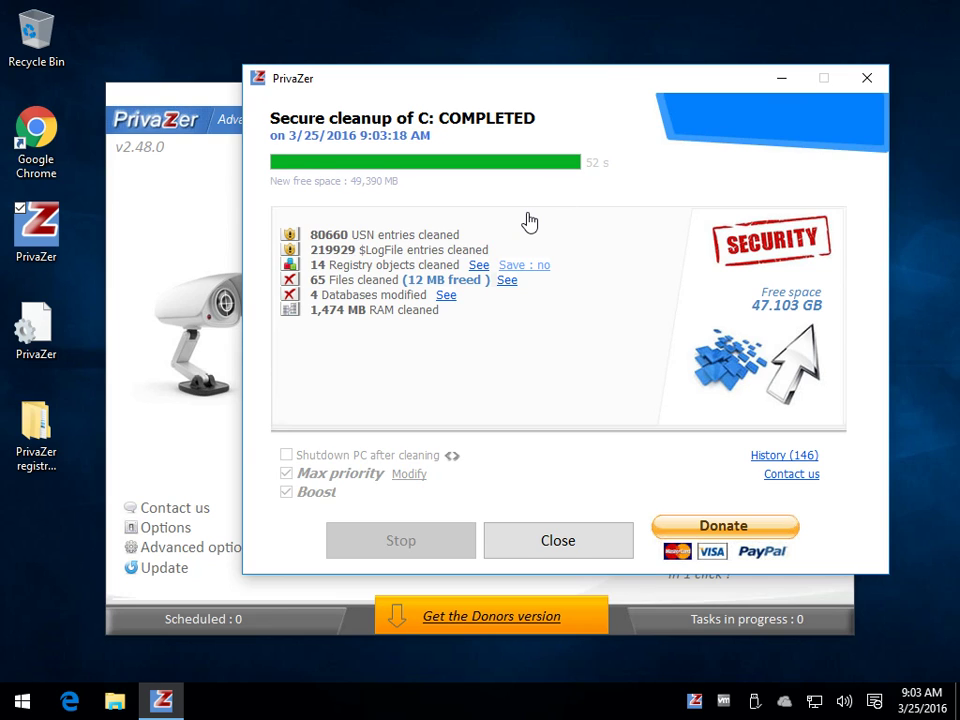
pyautogui.click(538, 548)
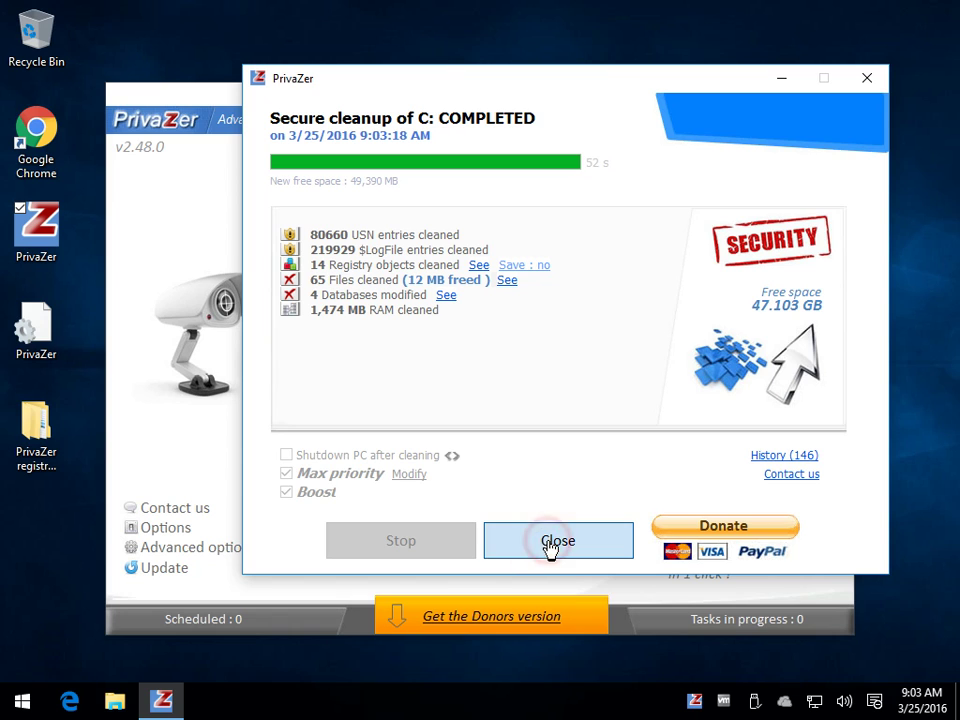
pyautogui.click(550, 541)
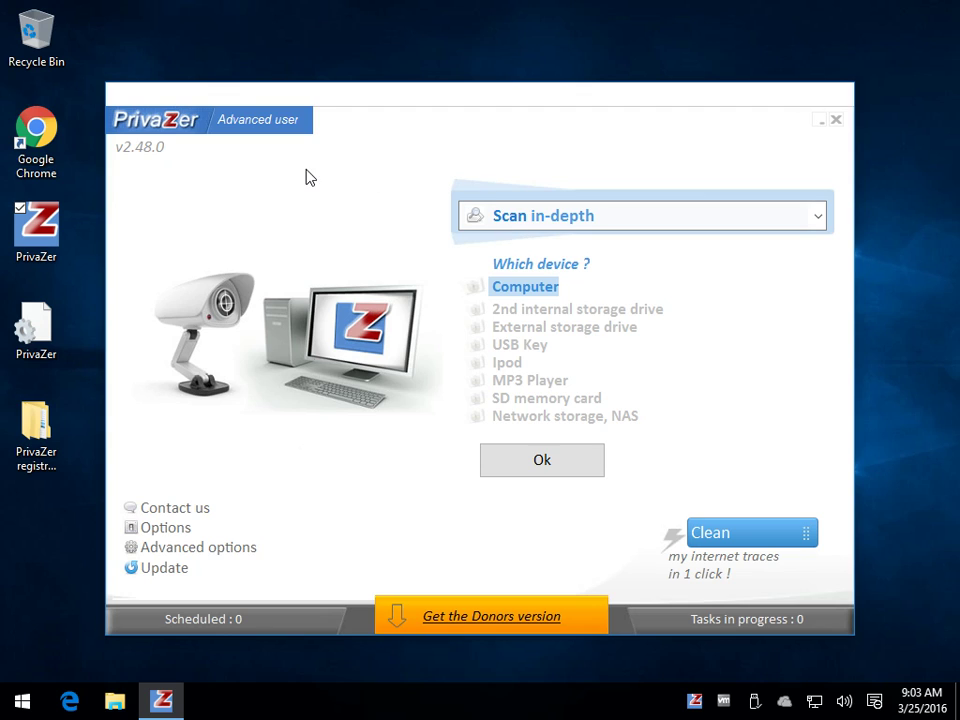